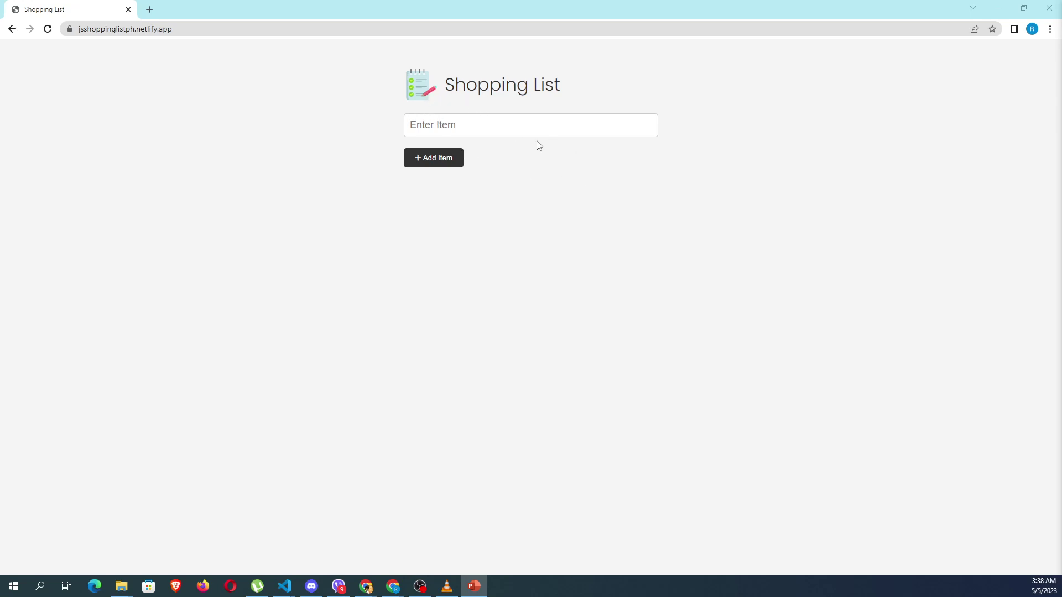
- Add Oranges, Apple and Mango as three separate items on the shopping list
left_click(454, 123)
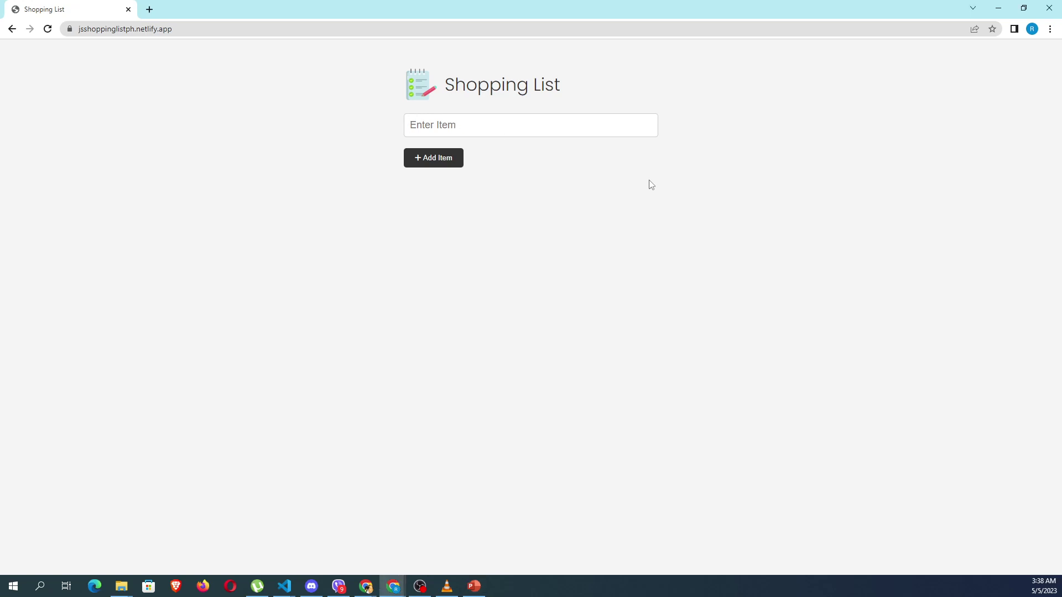
type("Oranges")
left_click(446, 160)
left_click(479, 130)
type("Apple")
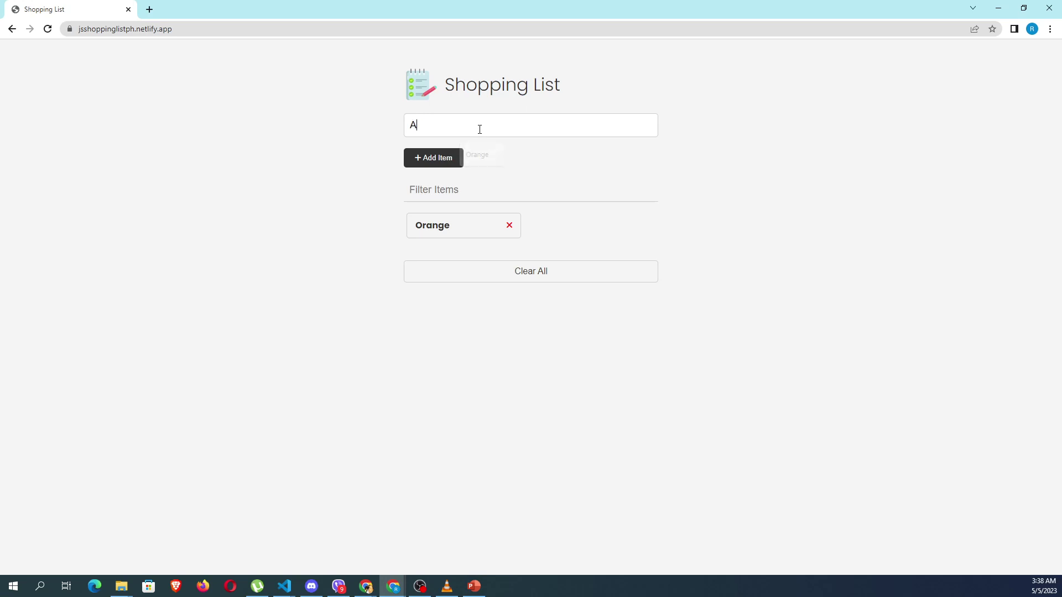
left_click(437, 161)
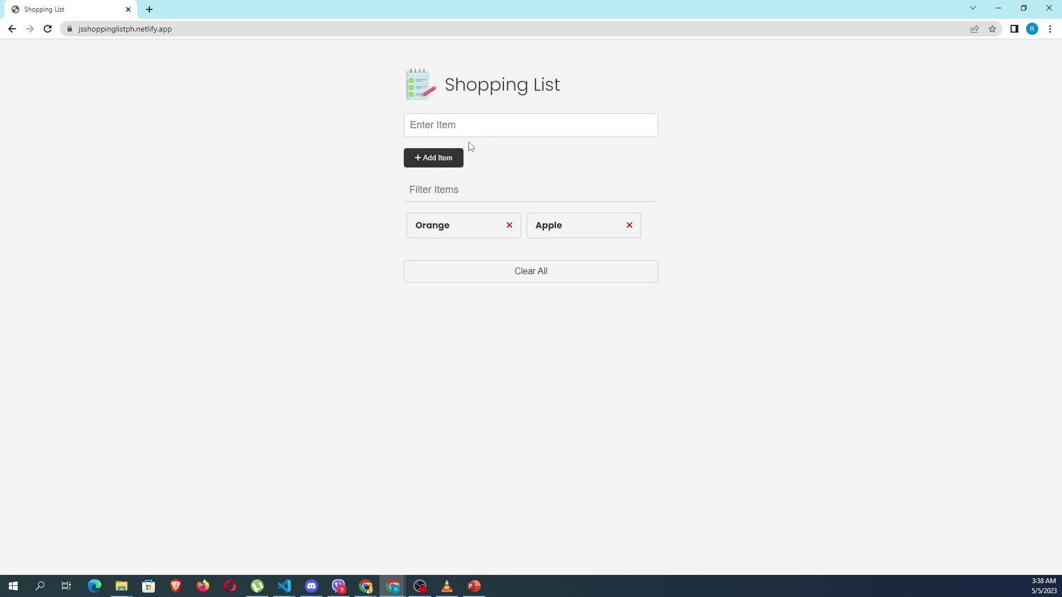
left_click(481, 124)
type("Mango")
left_click(427, 158)
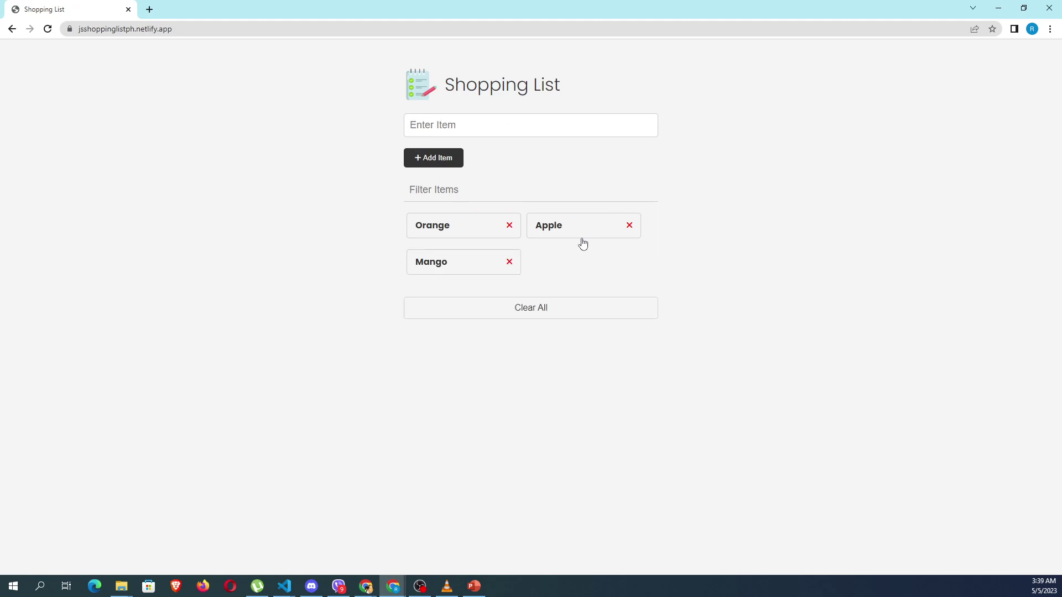
- Edit the Mango item, appending 'Juice' so it is saved as 'Mango Juice'
left_click(440, 268)
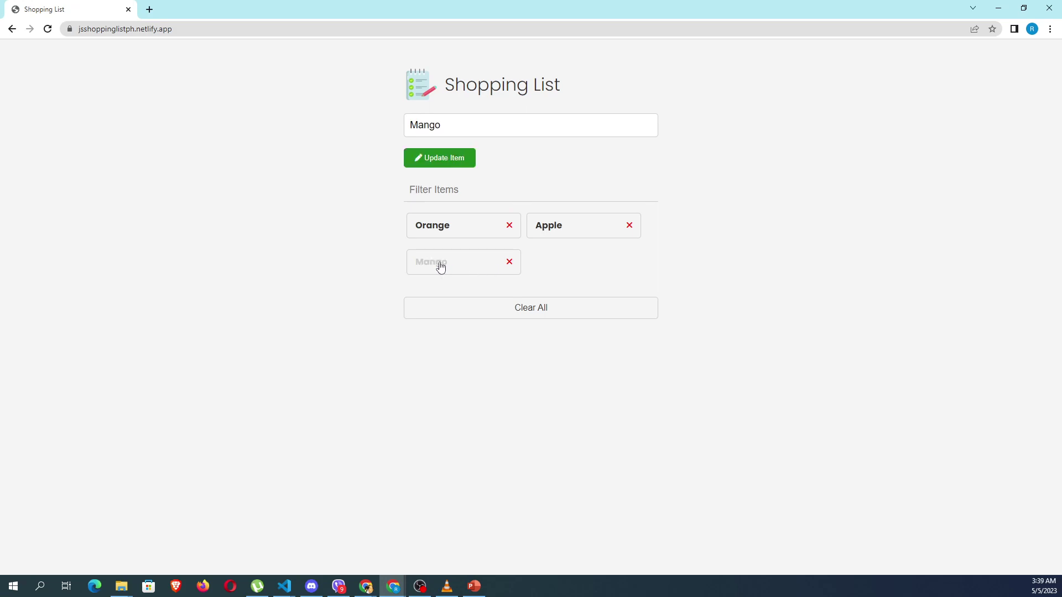
left_click(456, 128)
type("Juice")
left_click(440, 161)
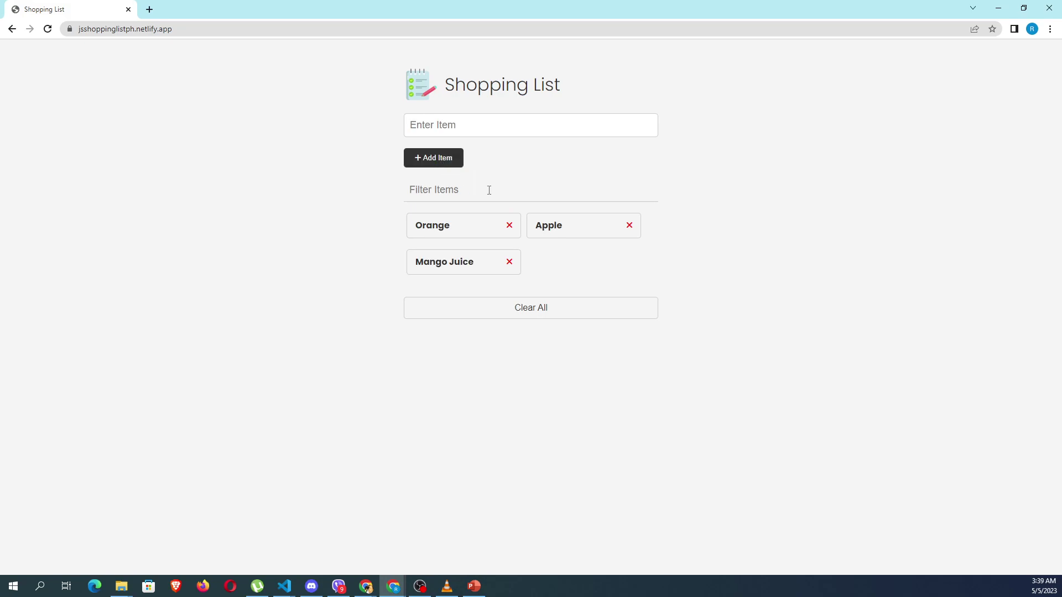
left_click(466, 128)
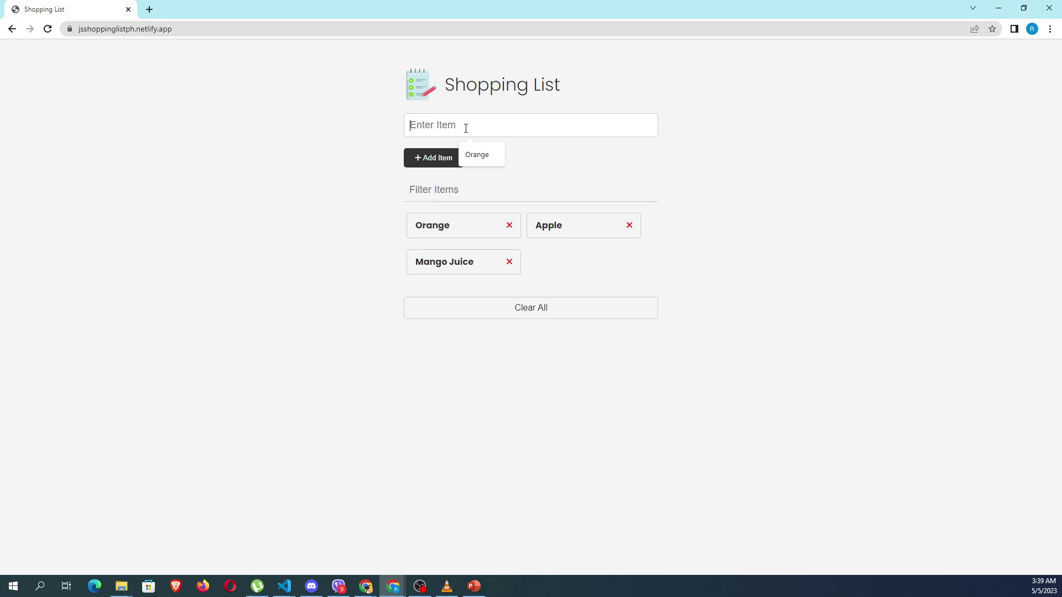
- Add Pork and Chicken via Enter, then delete Chicken and confirm the removal
type("Pork")
key("Return")
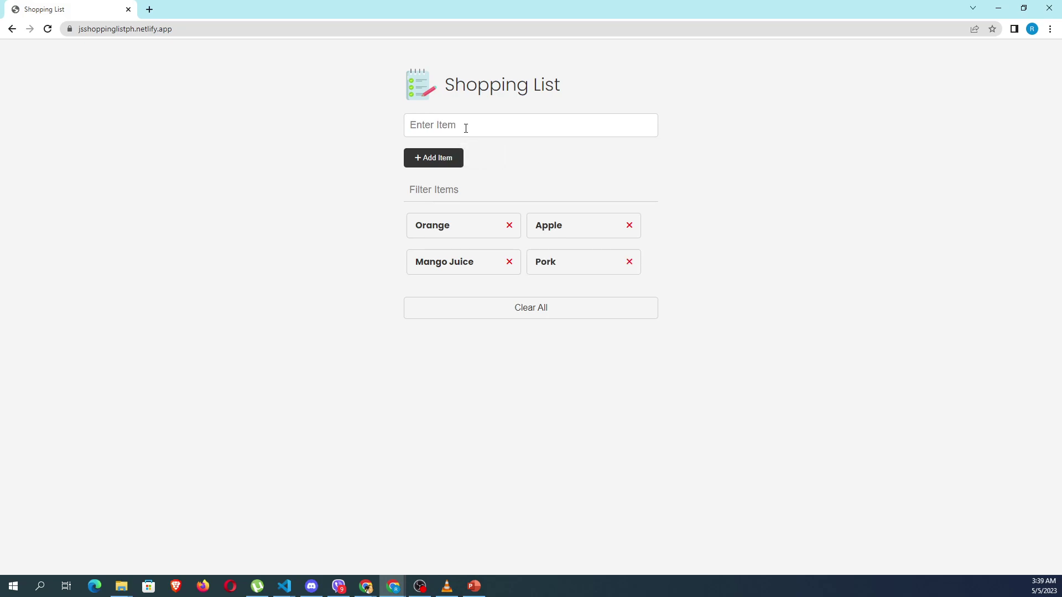
left_click(465, 128)
type("Chicken")
key("Return")
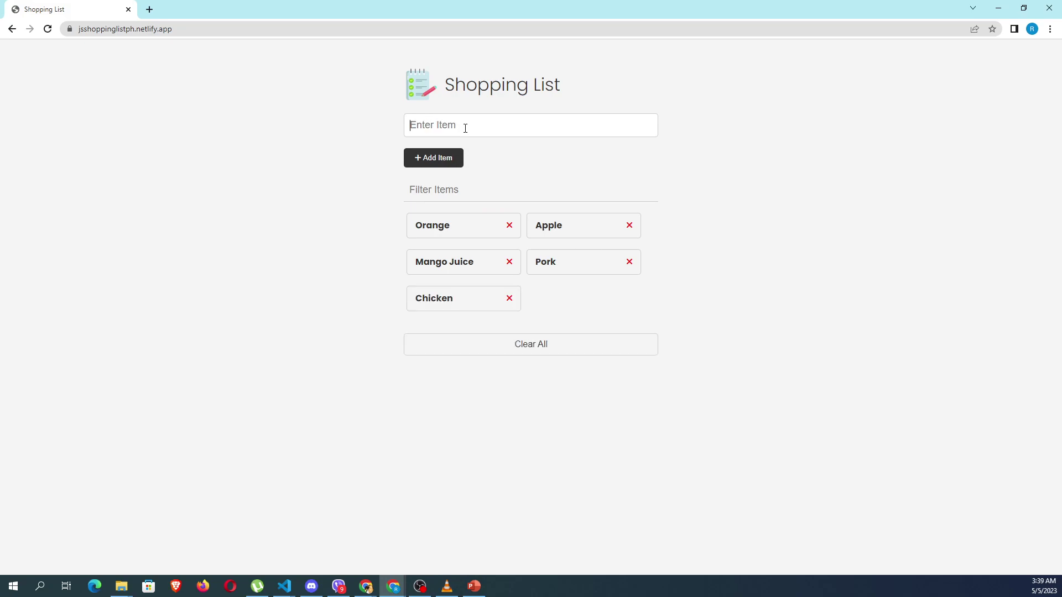
left_click(510, 300)
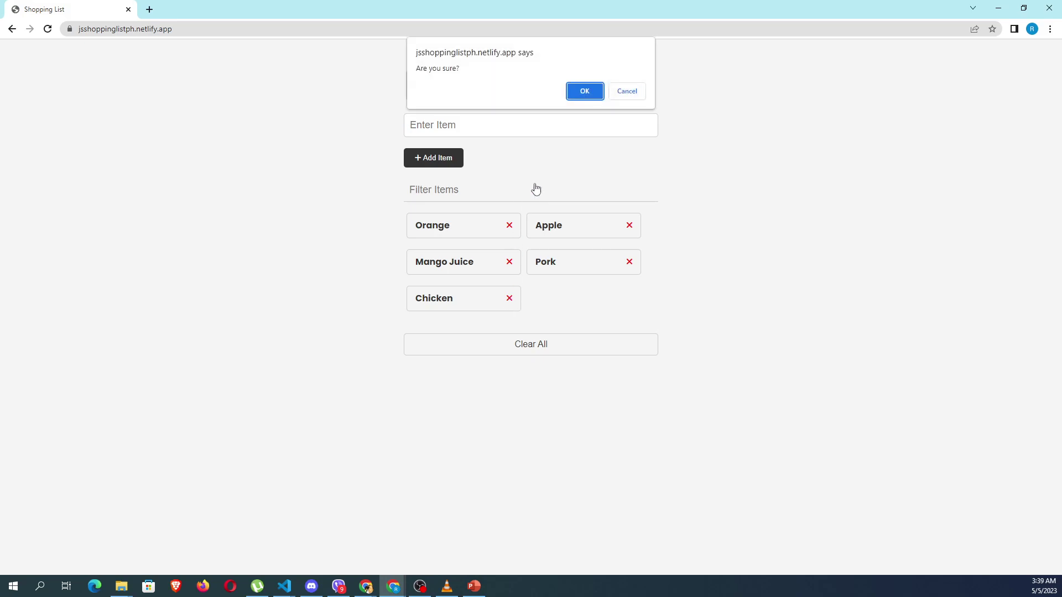
left_click(590, 91)
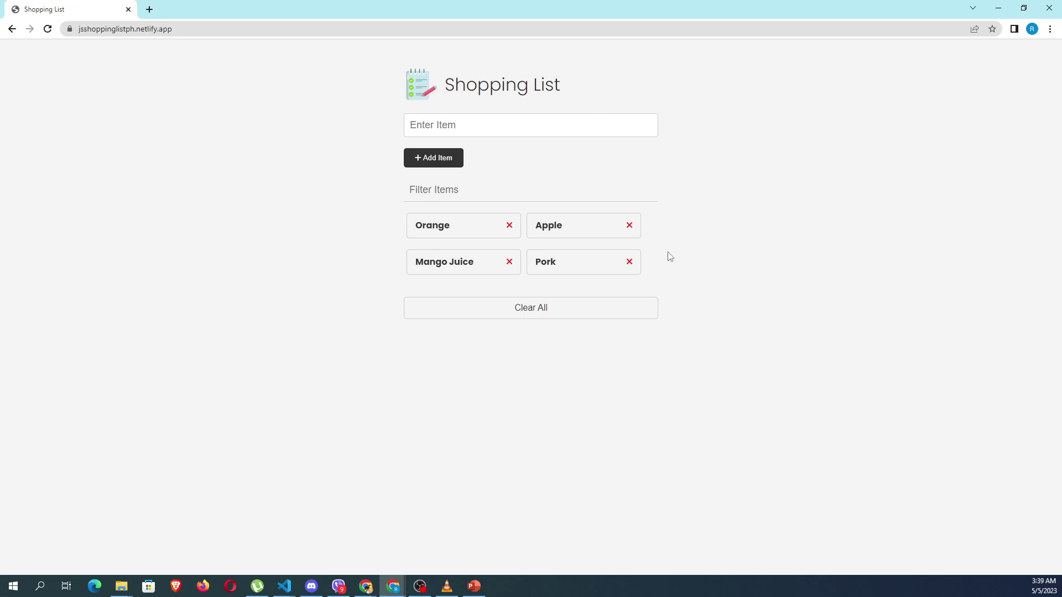
key("ctrl+shift+i")
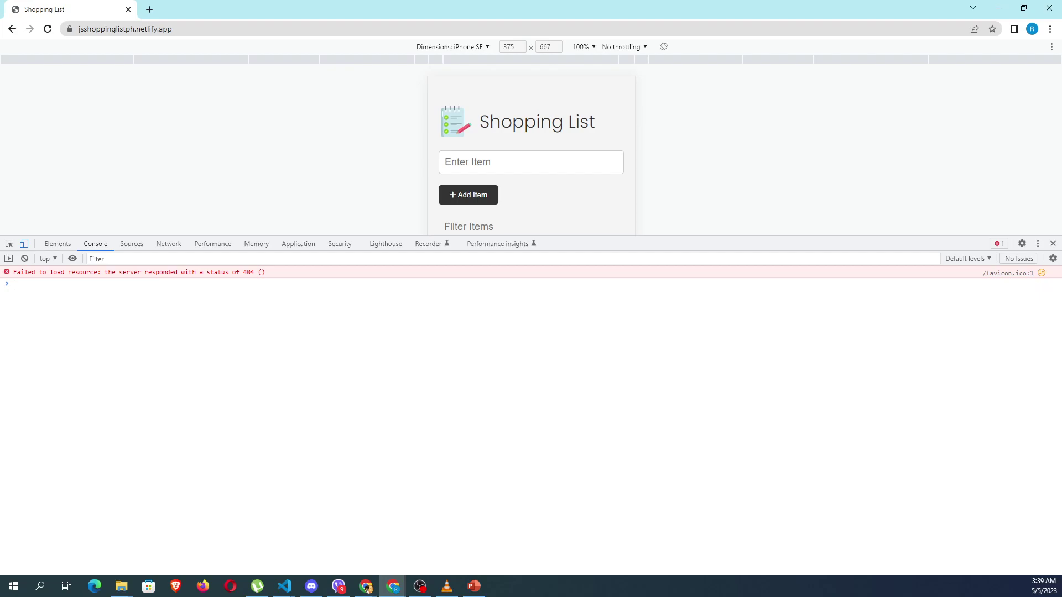
left_click(298, 243)
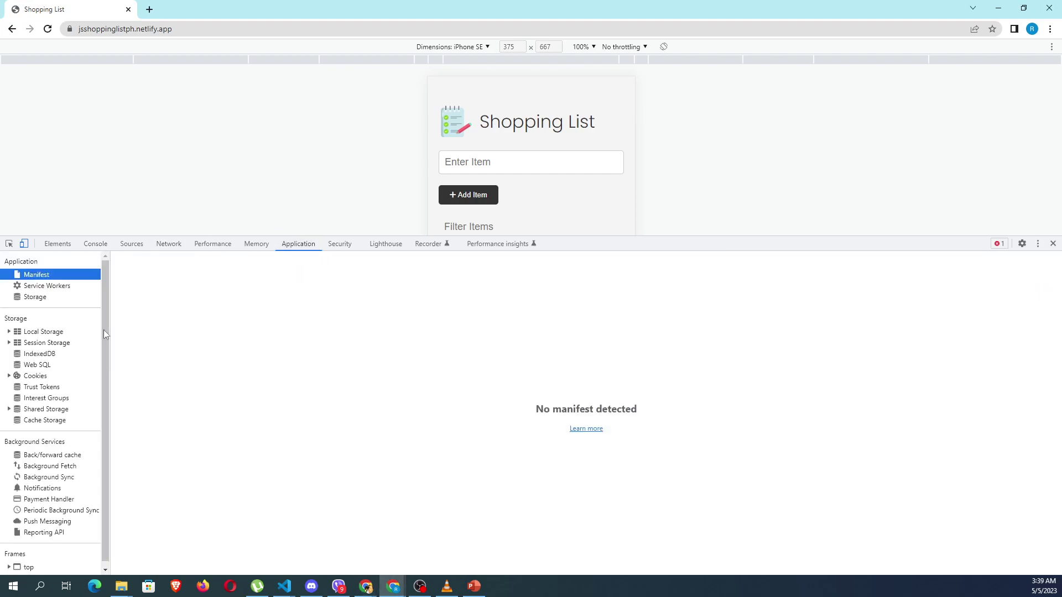
left_click(8, 332)
left_click(55, 344)
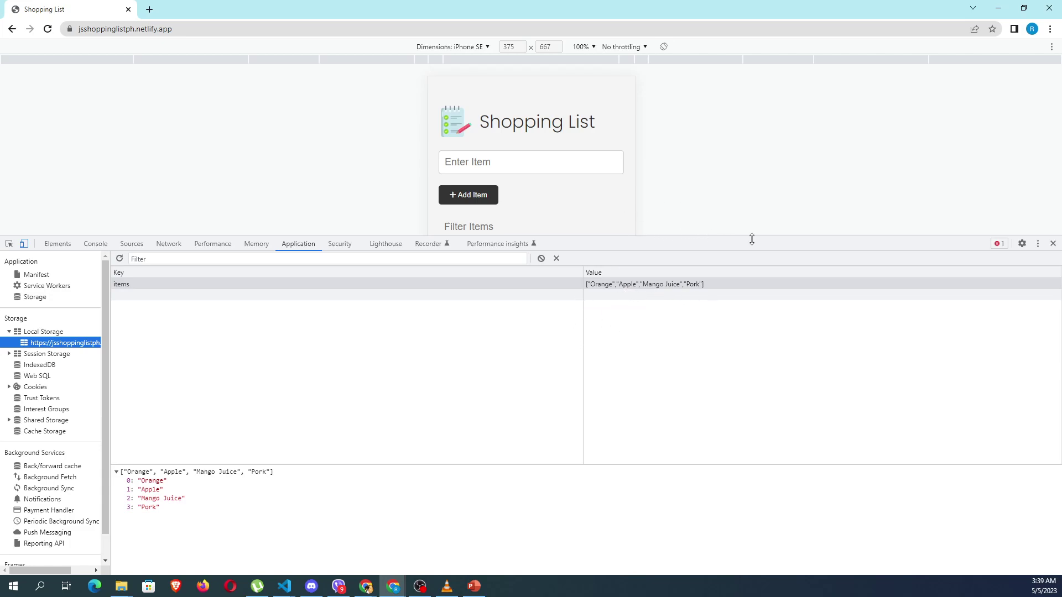
- Close developer tools, reload to confirm items persist, and add 'Apple Juice' to the list
left_click(1053, 244)
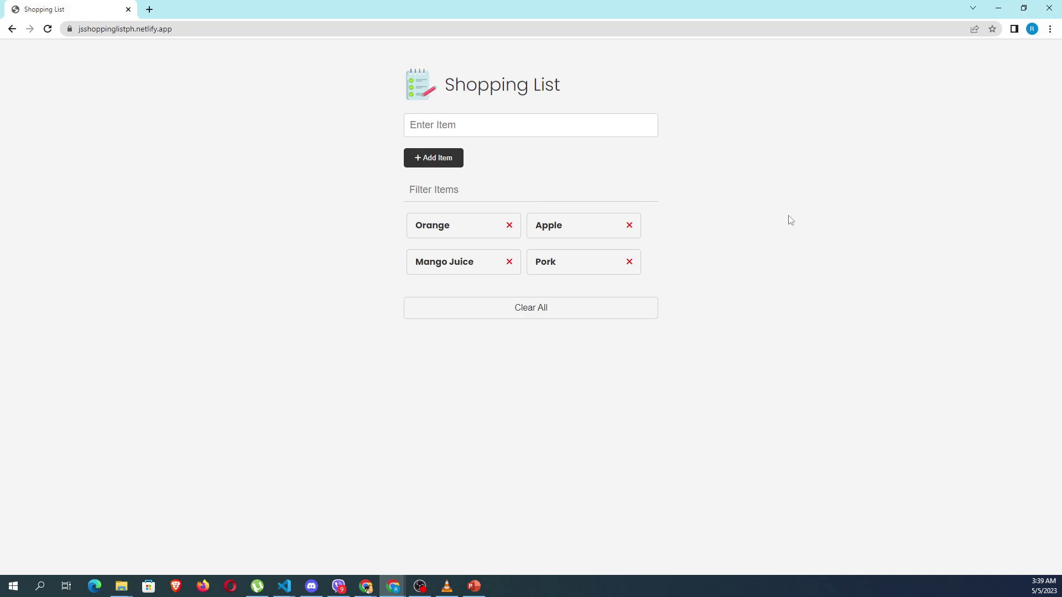
key("ctrl+r")
left_click(451, 128)
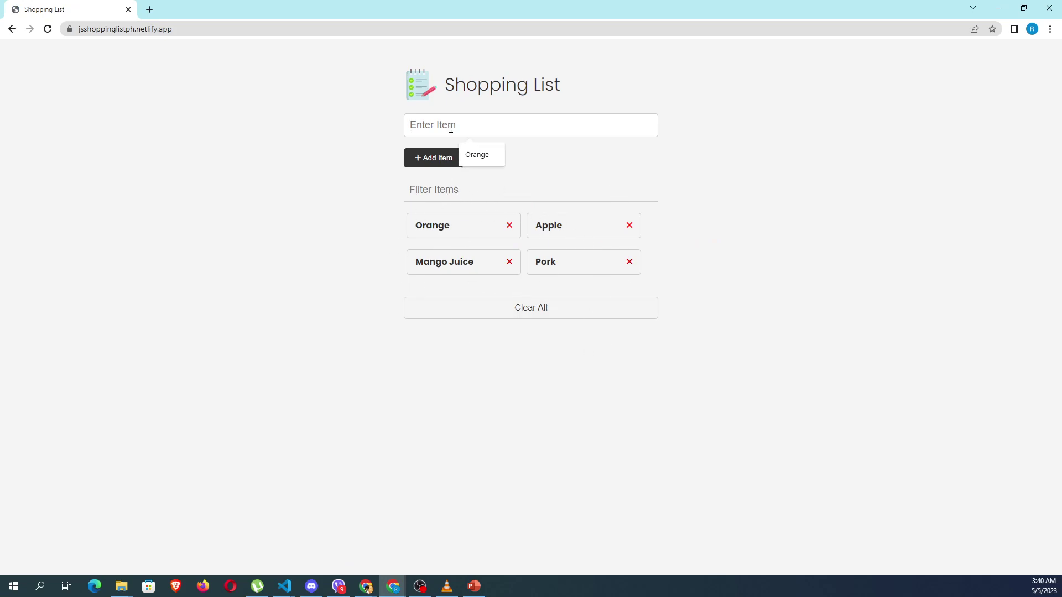
type("App")
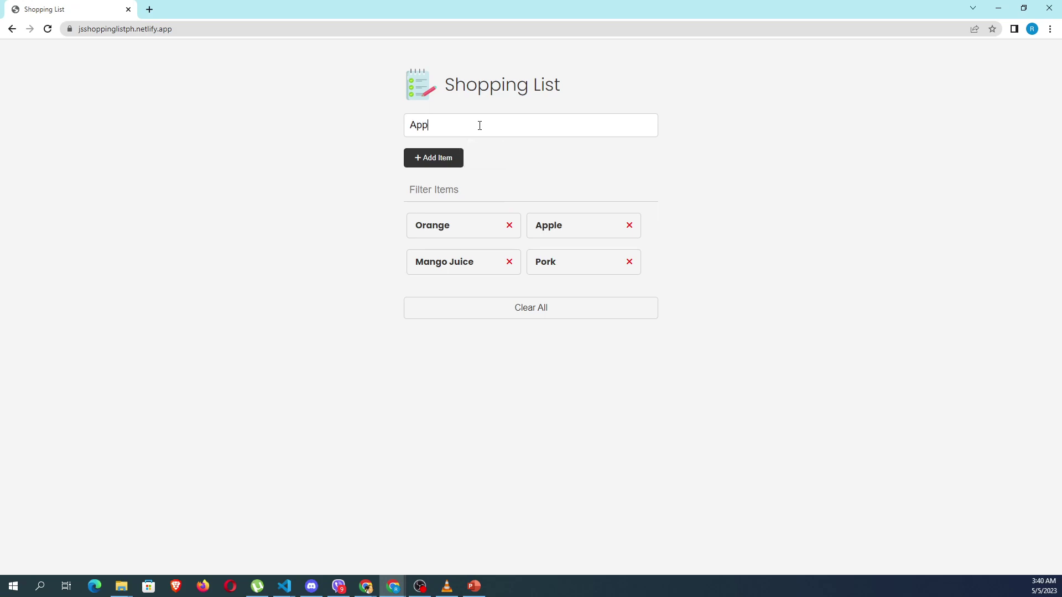
type("le Juice")
left_click(433, 163)
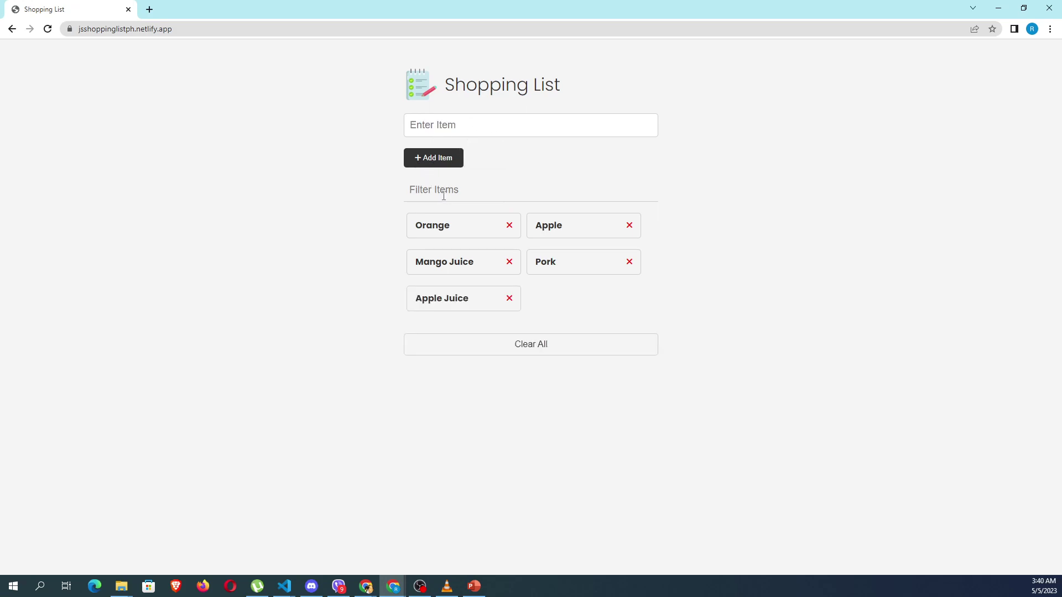
- Filter the list by 'app', then erase the filter to show all items again
left_click(445, 191)
type("app")
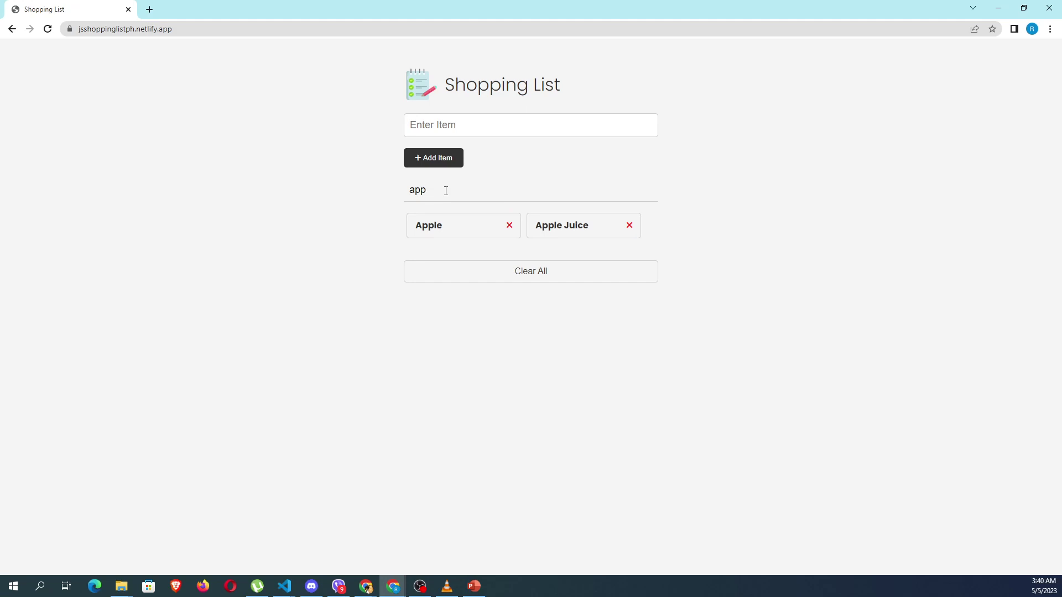
key("BackSpace")
key("BackSpace")
key("BackSpace")
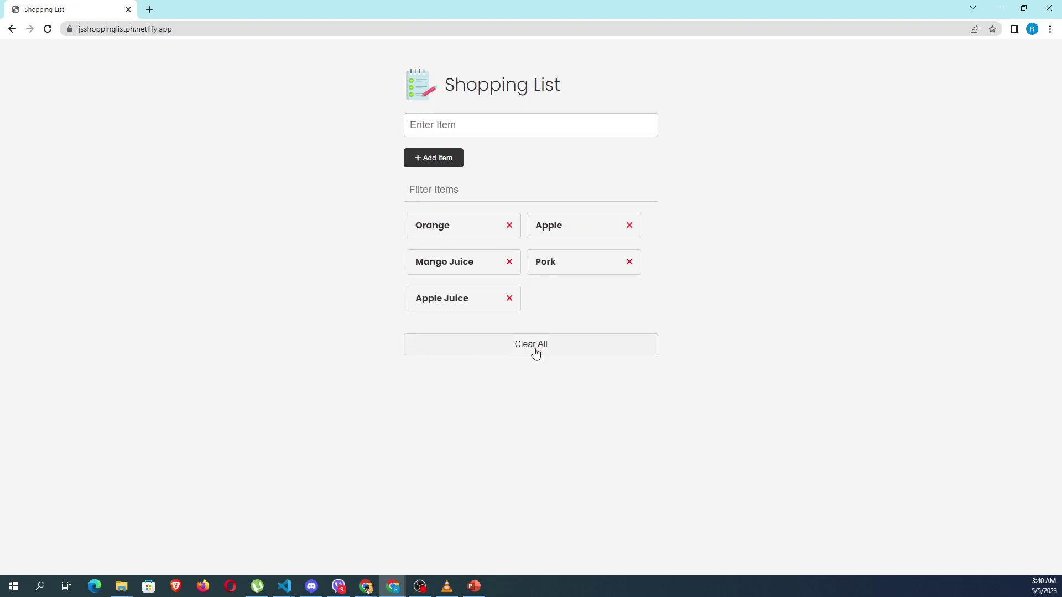
- Use Clear All to empty the shopping list of all five items
left_click(535, 352)
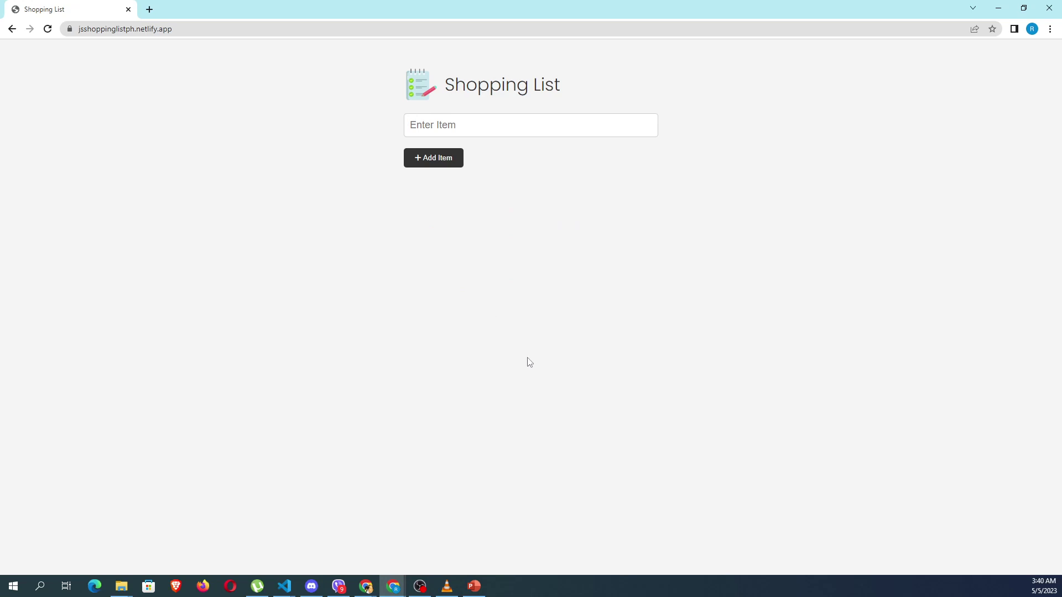